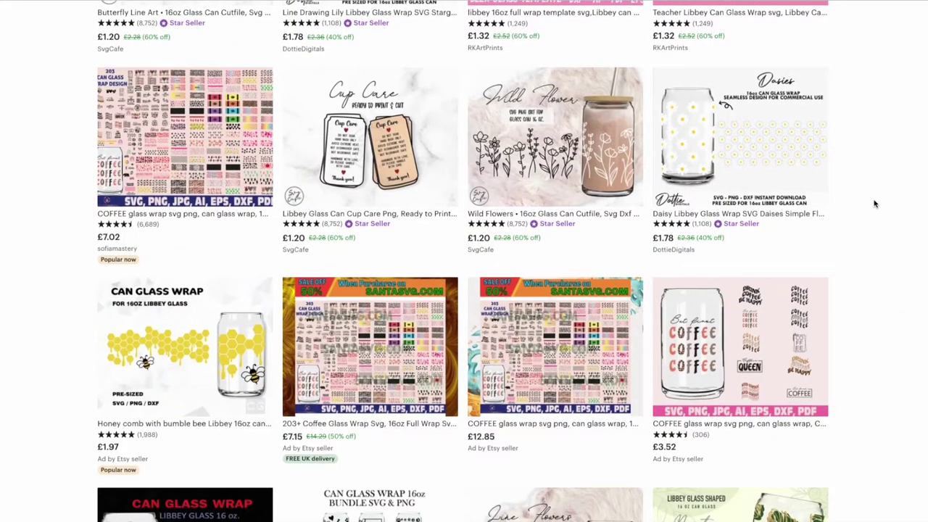
Step: Scroll further down the Etsy search results for Libbey can glass wrap listings
scroll(875, 203, down, 1)
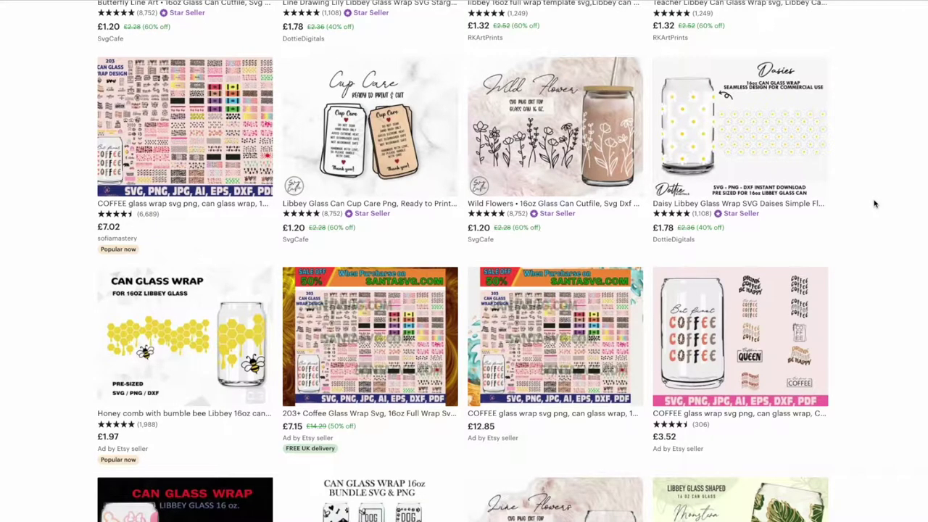
scroll(874, 203, down, 7)
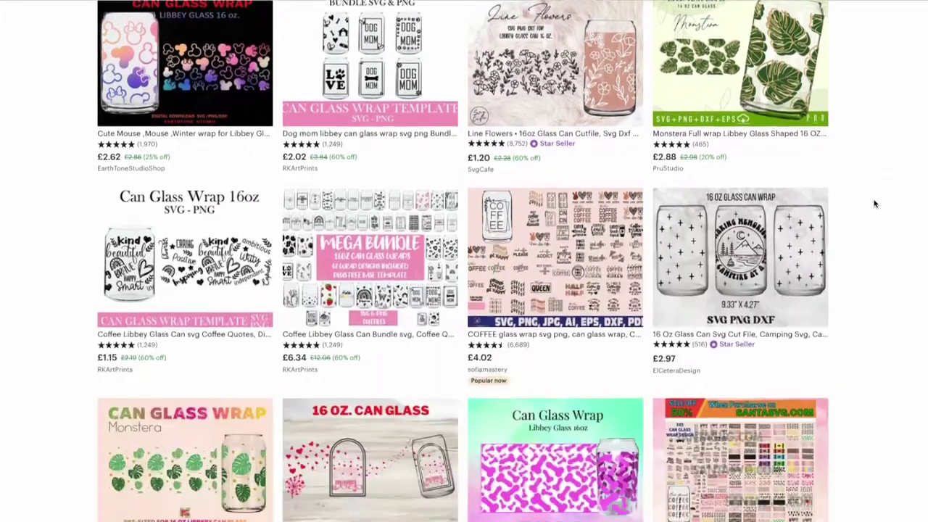
scroll(875, 204, down, 2)
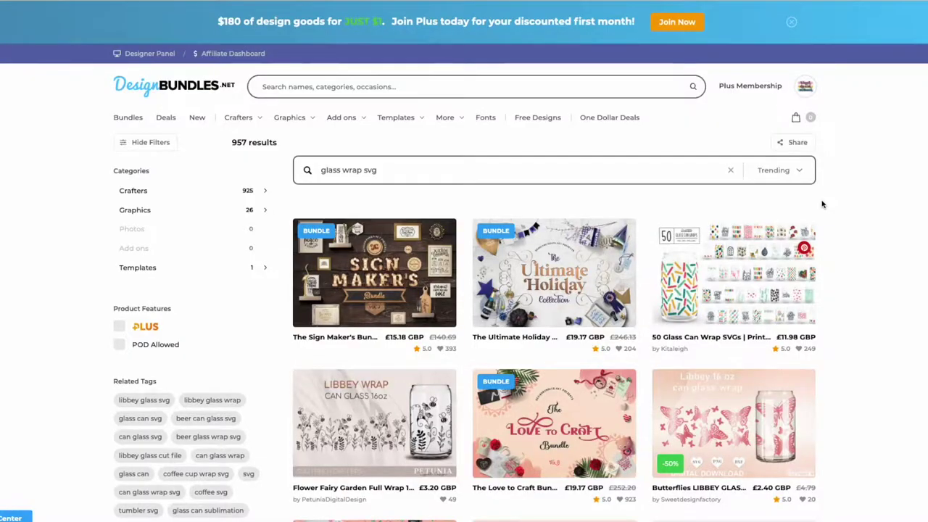
scroll(826, 201, down, 3)
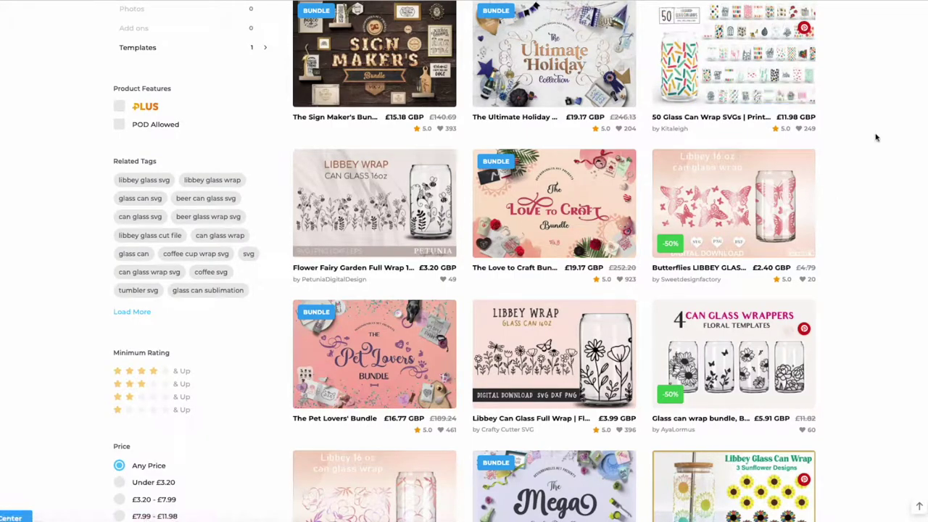
Step: Scroll down the Design Bundles Libbey wrap results to the £3.99 Fourth of July bundle
scroll(854, 137, down, 4)
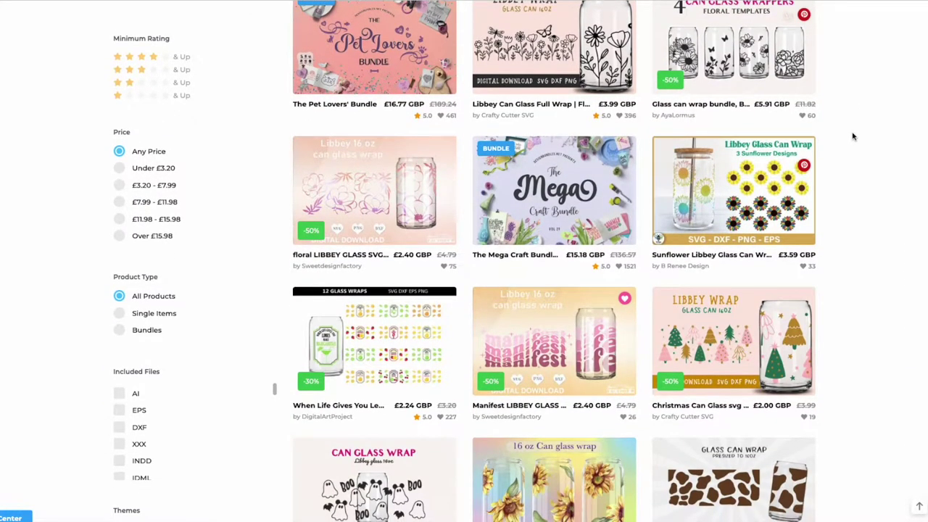
scroll(852, 136, down, 3)
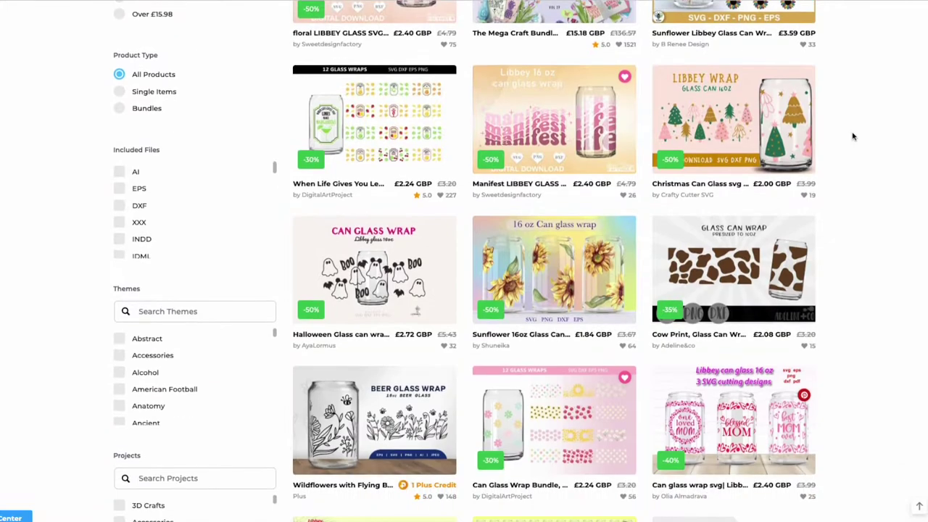
scroll(852, 136, down, 5)
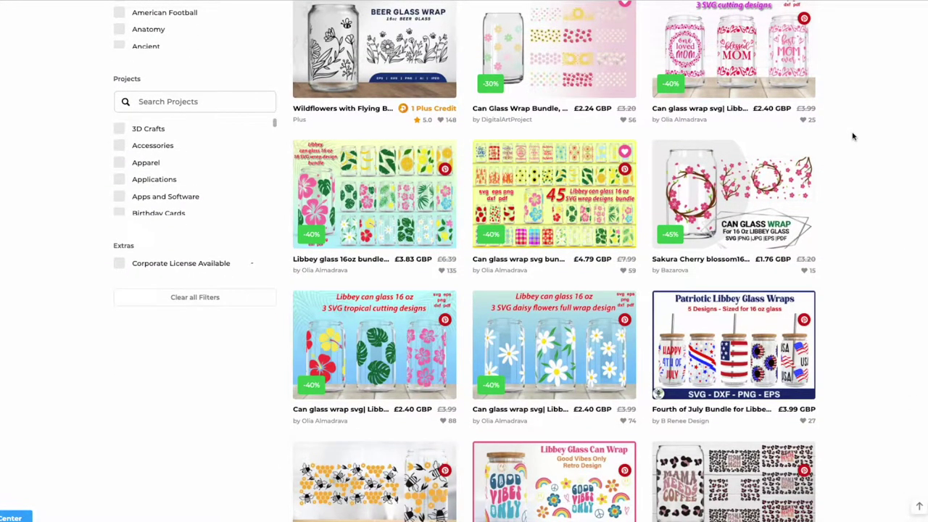
scroll(853, 137, down, 4)
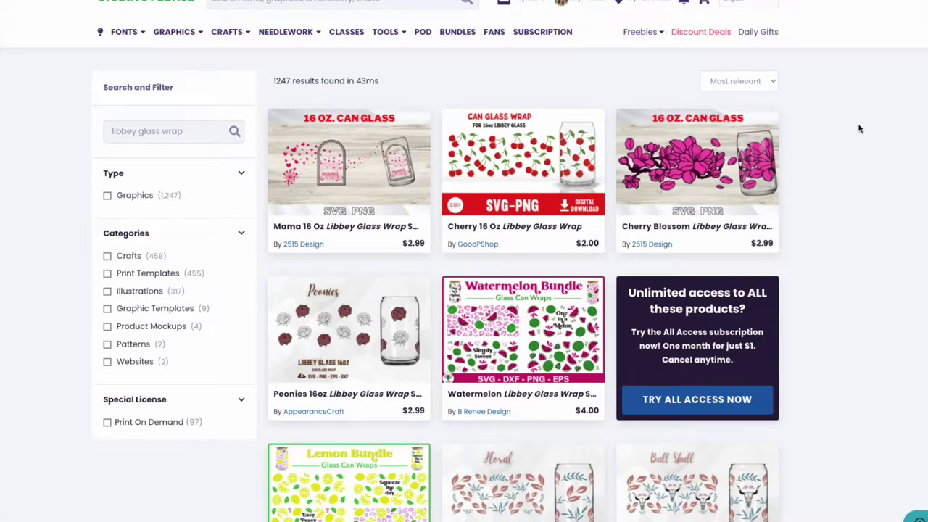
Step: Scroll through Creative Fabrica's 'libbey glass wrap' results, passing $0.99 wraps like Game Day Football
scroll(859, 129, down, 3)
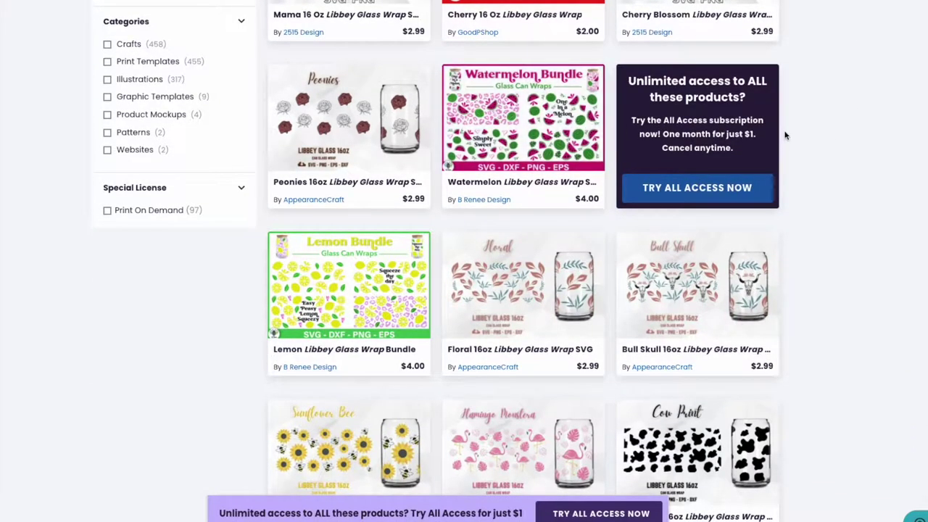
scroll(785, 135, down, 1)
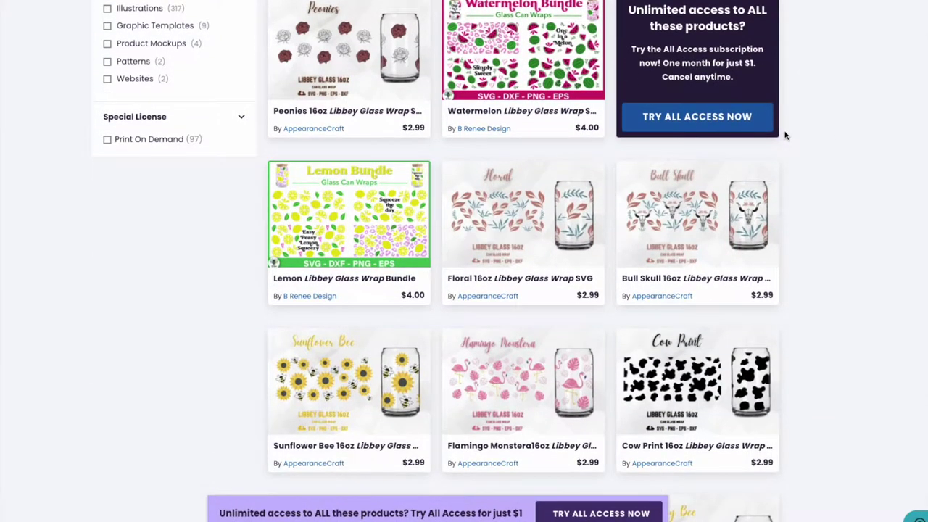
scroll(806, 201, down, 3)
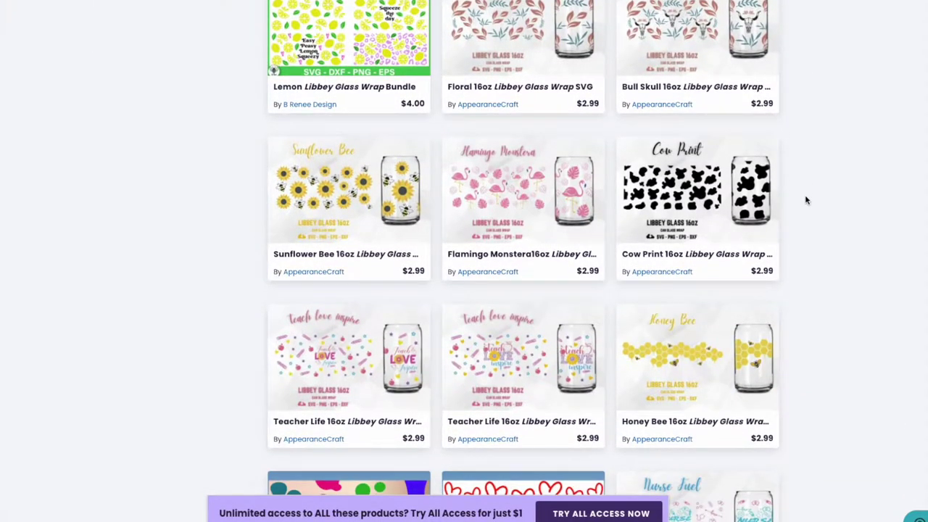
scroll(805, 200, down, 5)
scroll(806, 200, down, 3)
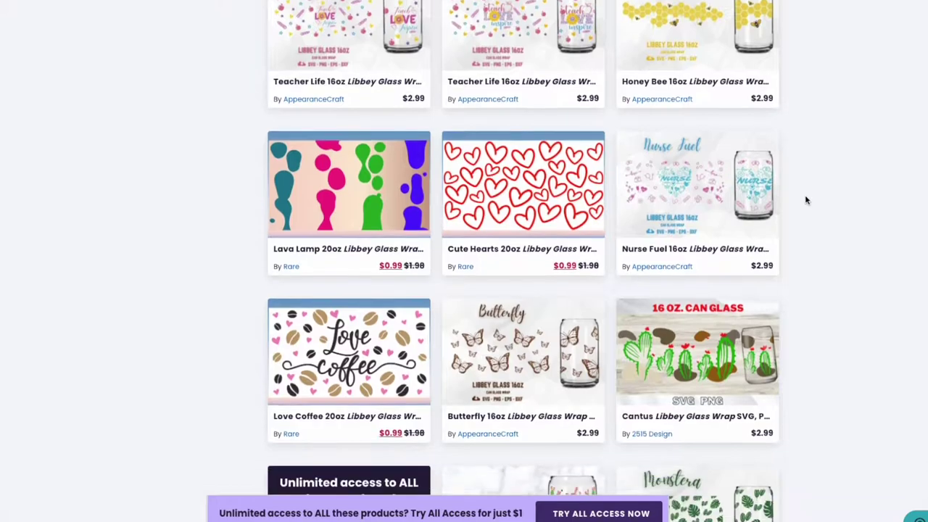
scroll(805, 200, down, 5)
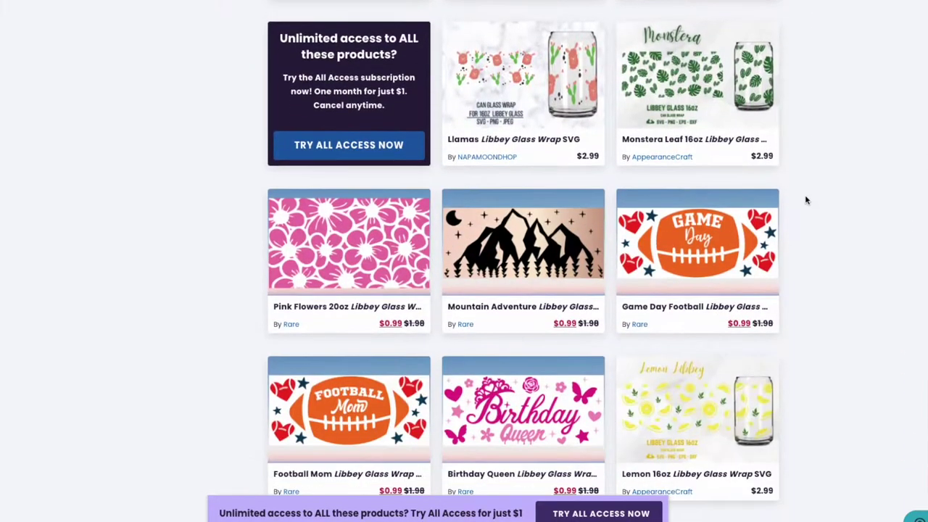
Step: View the four Iced Coffee and Sunshine preview images, then bring the wrap file into Cricut upload
scroll(805, 200, down, 3)
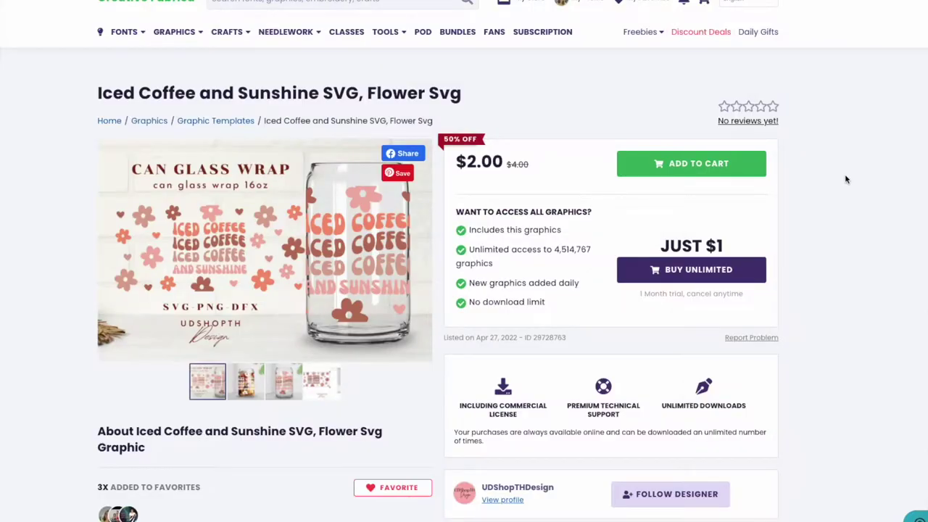
click(243, 387)
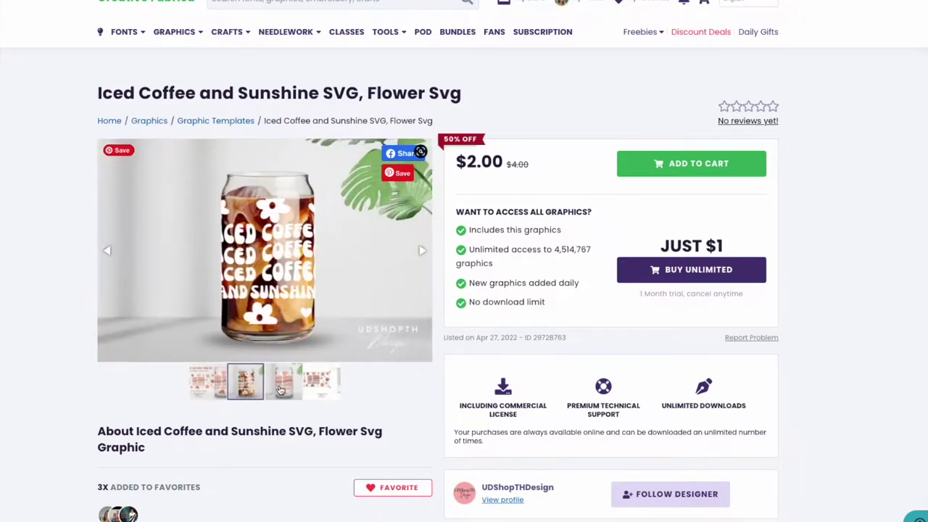
click(282, 389)
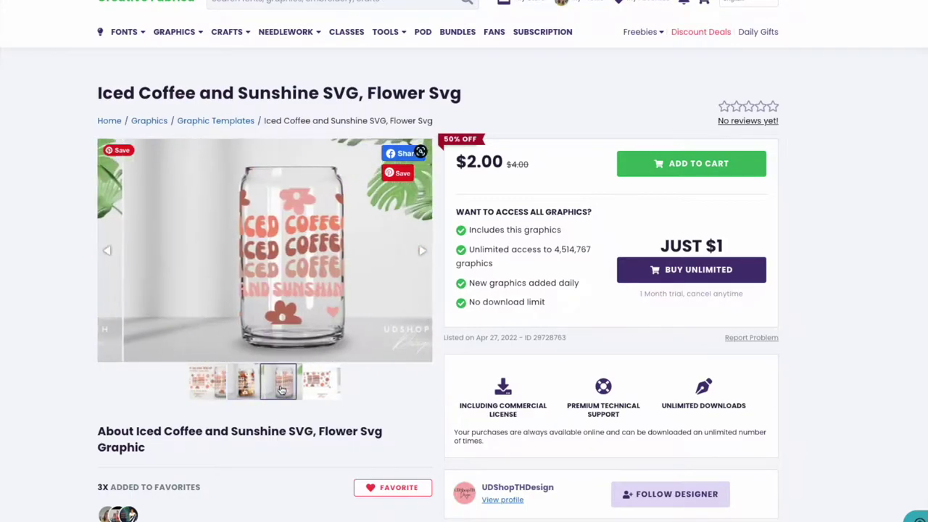
click(316, 384)
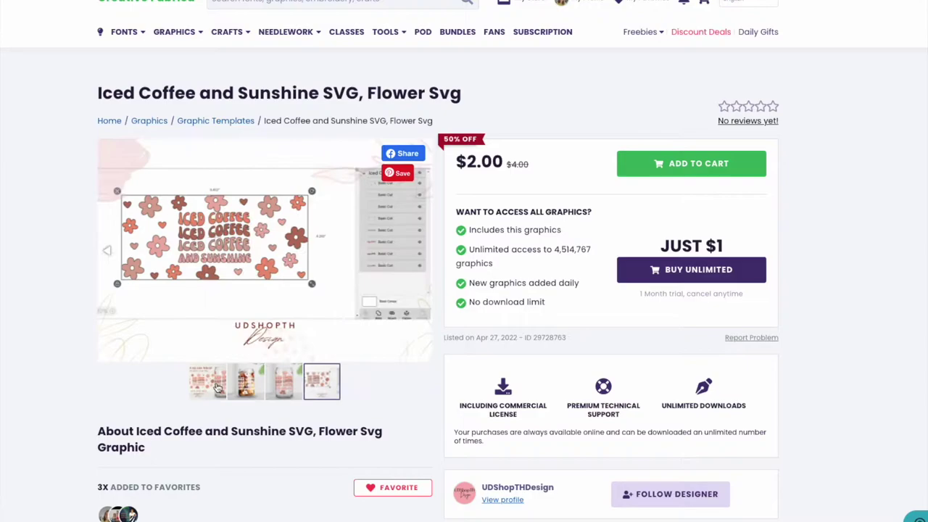
click(216, 387)
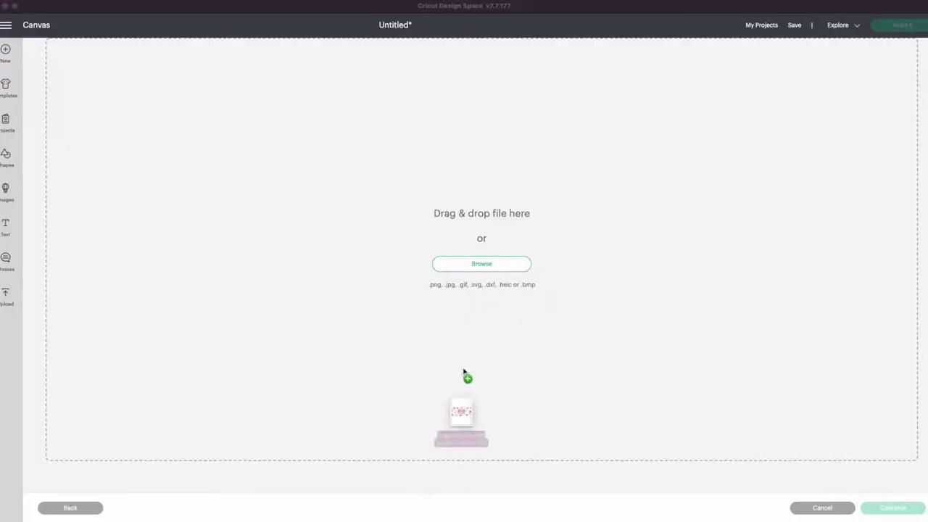
drag(464, 375, 480, 245)
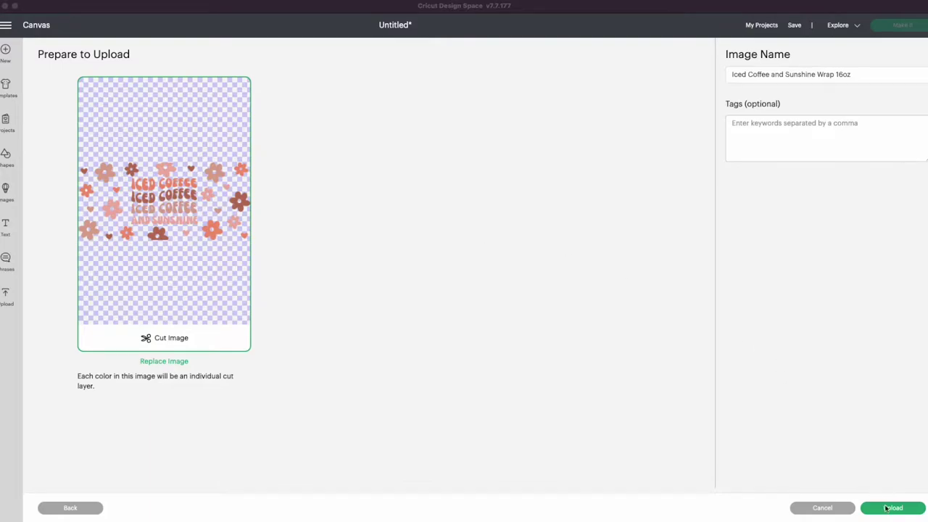
Step: Upload the Iced Coffee and Sunshine Wrap 16oz and move it to X 0, Y 0
click(886, 509)
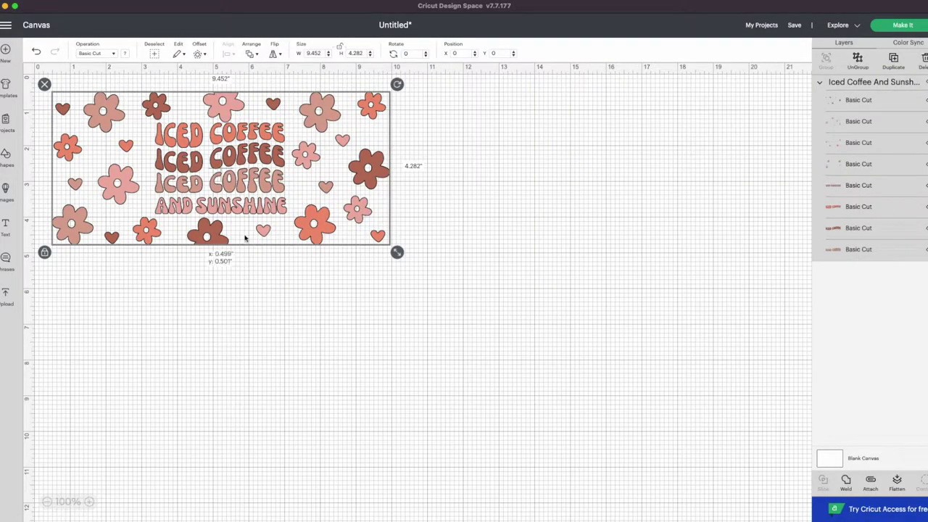
drag(245, 237, 227, 220)
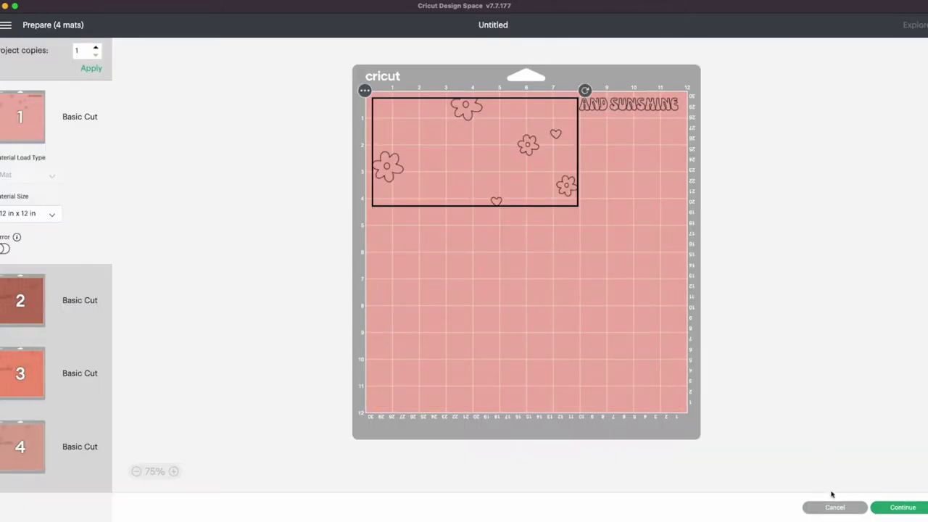
Step: Back on the canvas, weld the first two pairs of same-colour Basic Cut layers
click(835, 507)
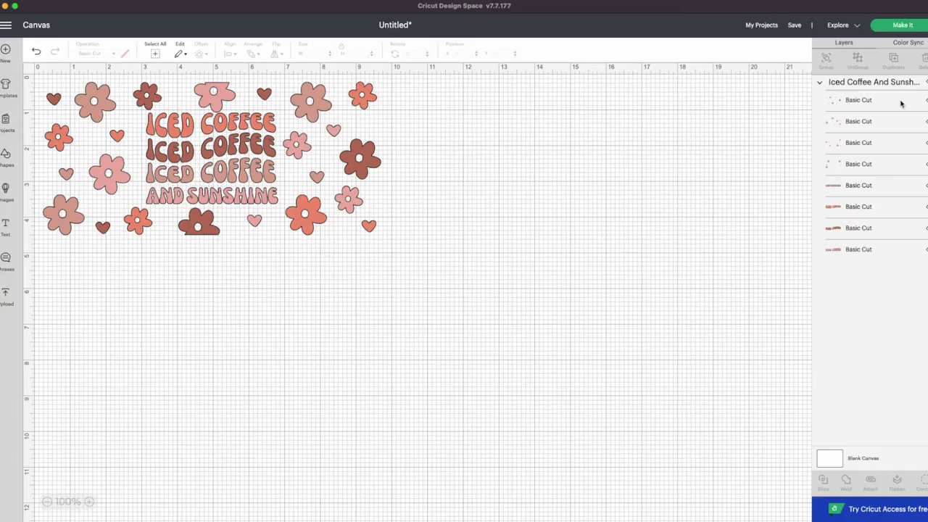
shift+click(863, 230)
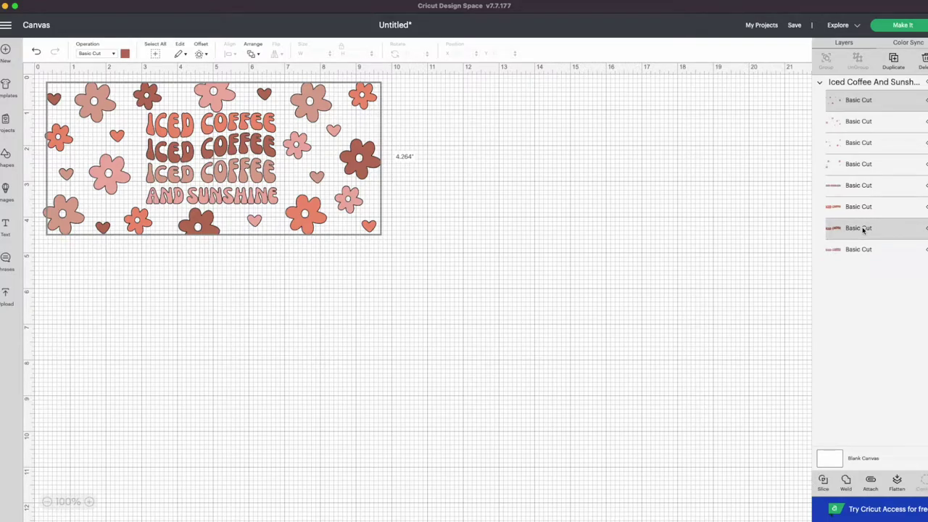
click(849, 491)
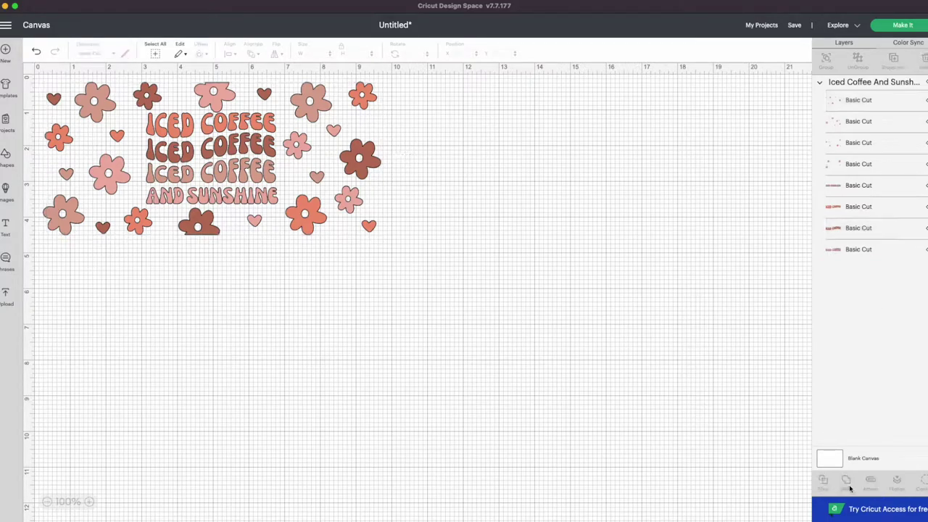
click(900, 140)
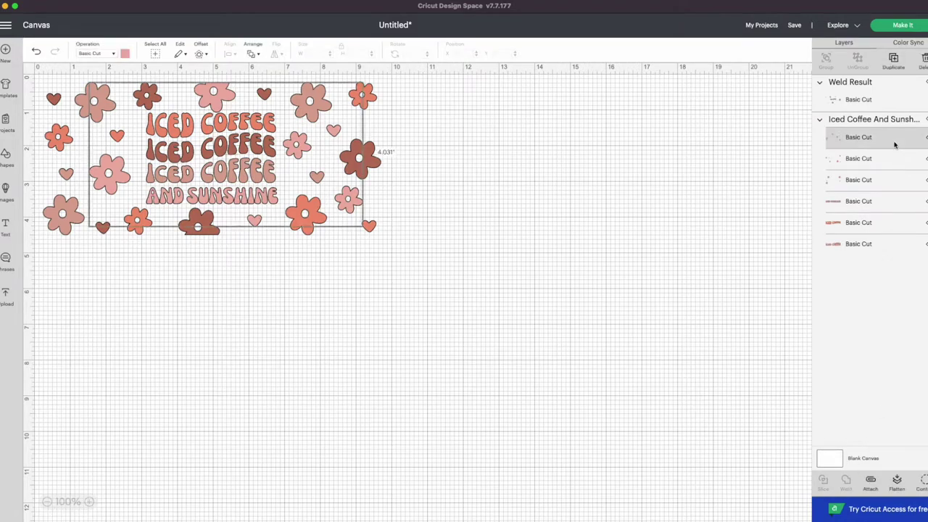
shift+click(870, 231)
click(846, 480)
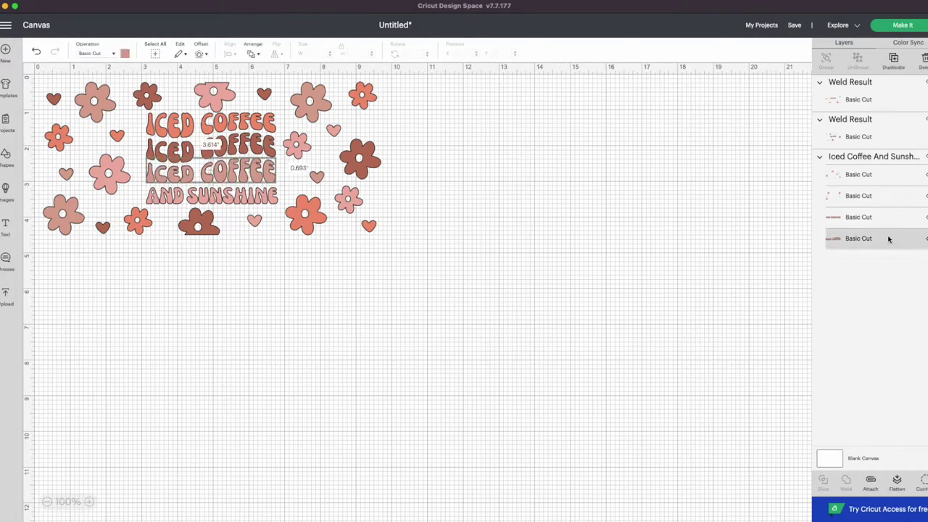
Step: Weld the remaining two same-colour layer pairs, leaving four colour layers
click(891, 196)
shift+click(892, 237)
click(846, 480)
click(891, 211)
shift+click(891, 233)
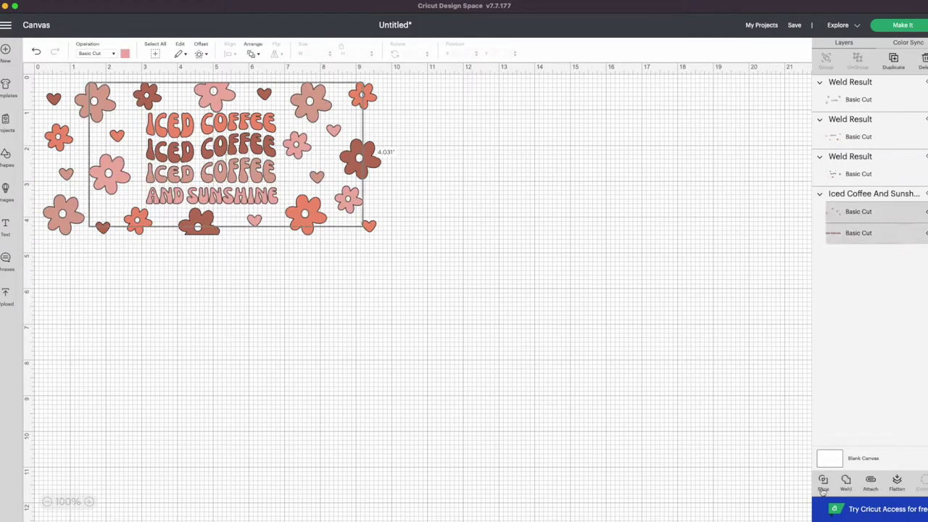
click(846, 480)
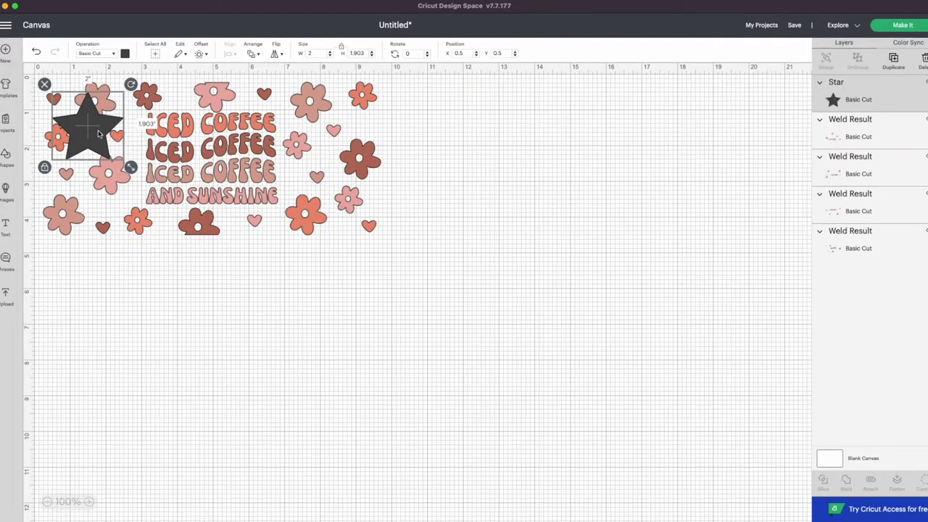
Step: Place the new star and shrink it to about 0.365 inches on the design
drag(98, 132, 515, 395)
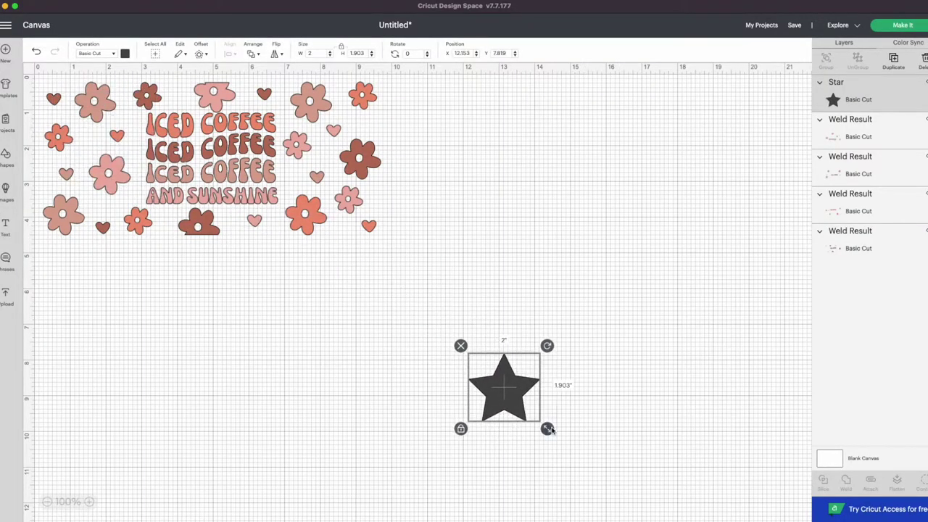
drag(548, 429, 175, 96)
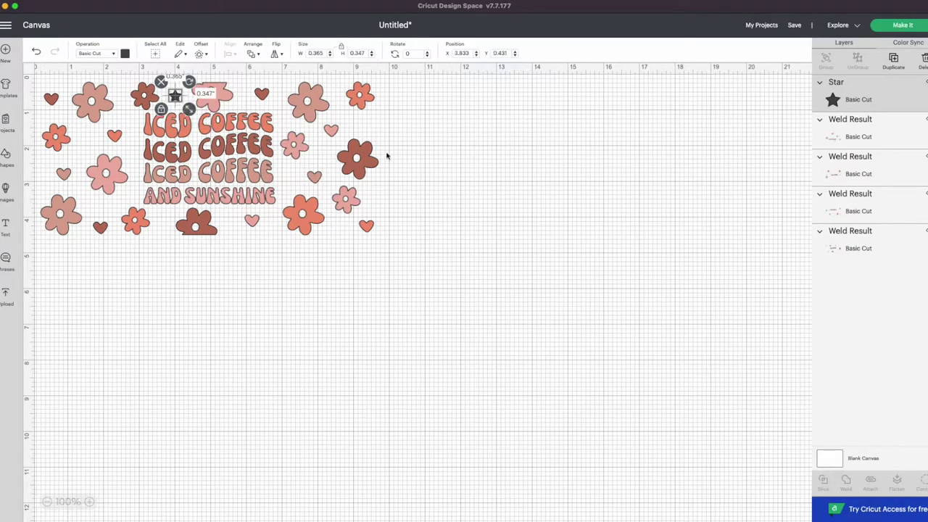
click(386, 155)
click(175, 96)
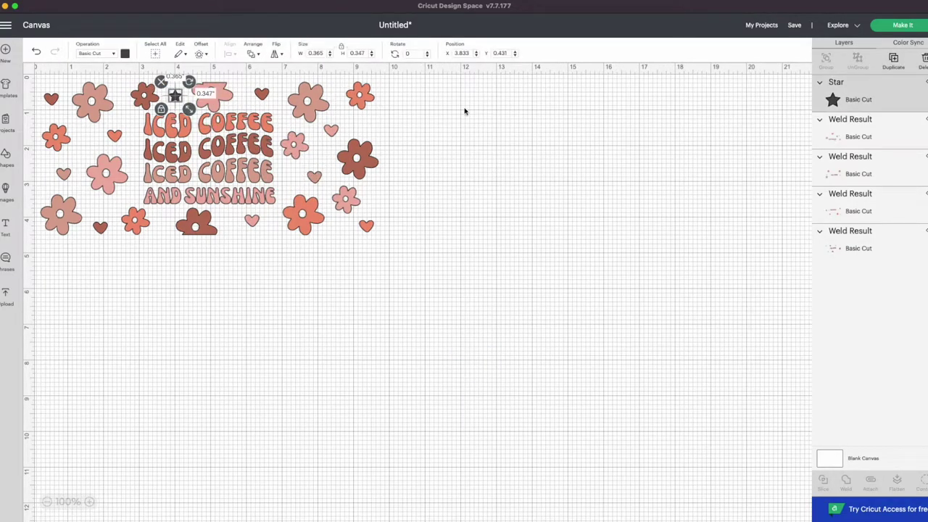
Step: Duplicate the star three times and position the copies among the COFFEE letters
click(900, 64)
click(900, 64)
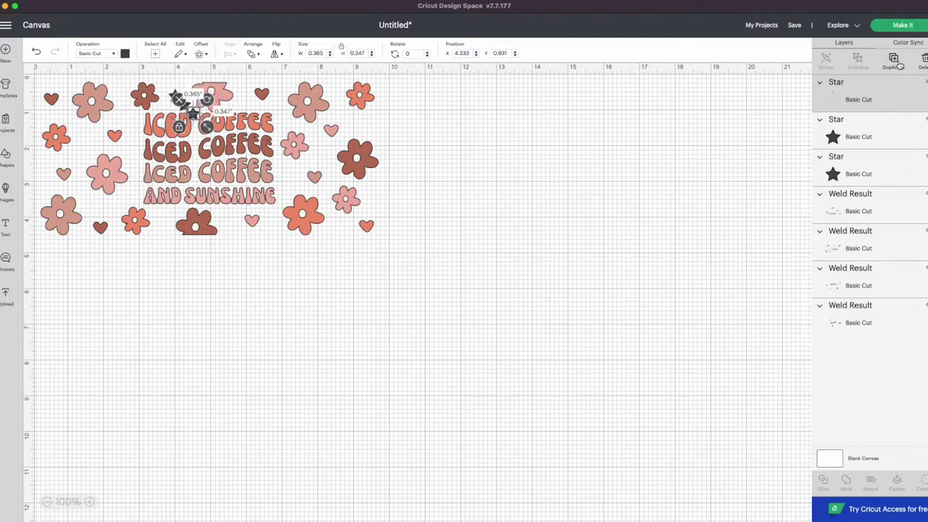
click(899, 64)
drag(201, 121, 233, 128)
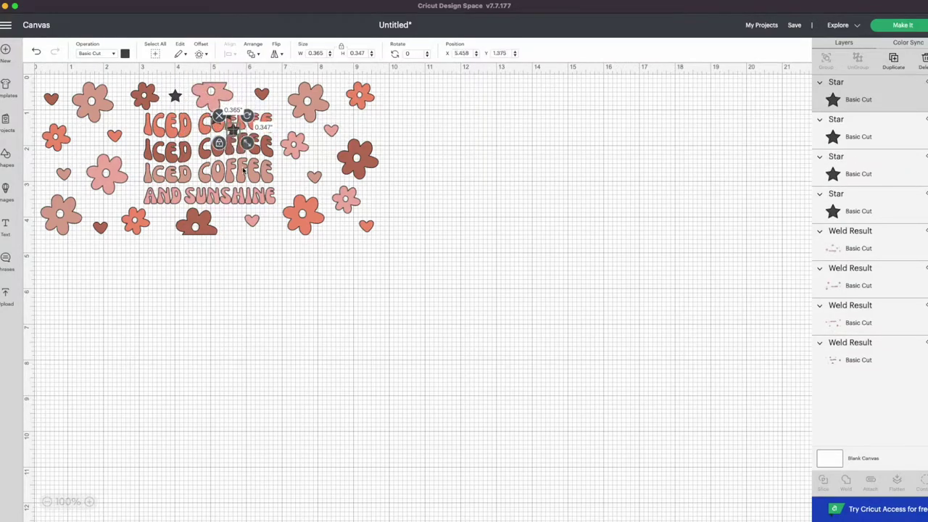
click(88, 502)
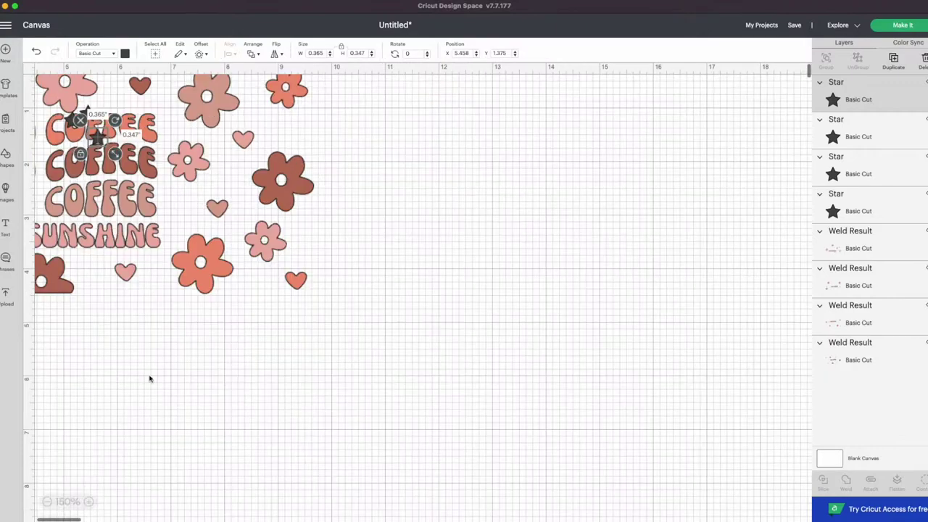
scroll(167, 355, up, 1)
scroll(192, 331, left, 5)
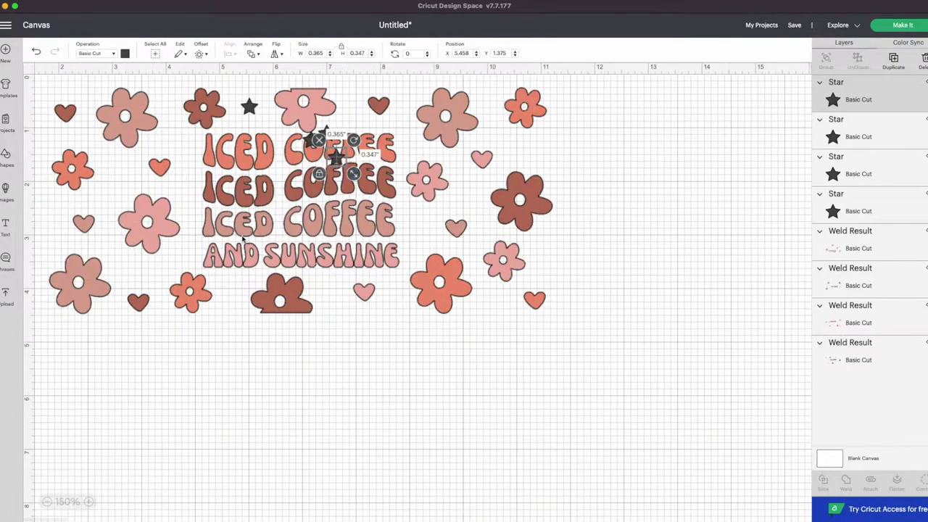
drag(310, 153, 378, 154)
click(251, 107)
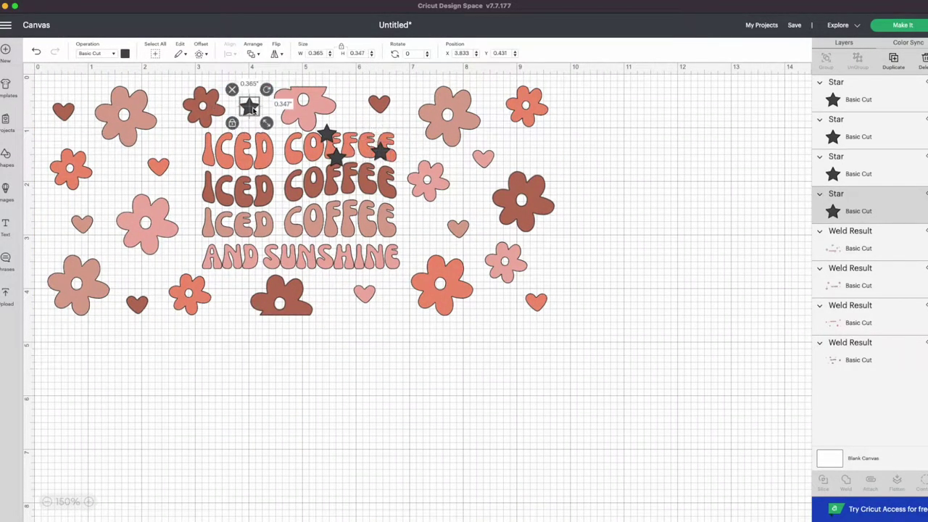
shift+click(864, 248)
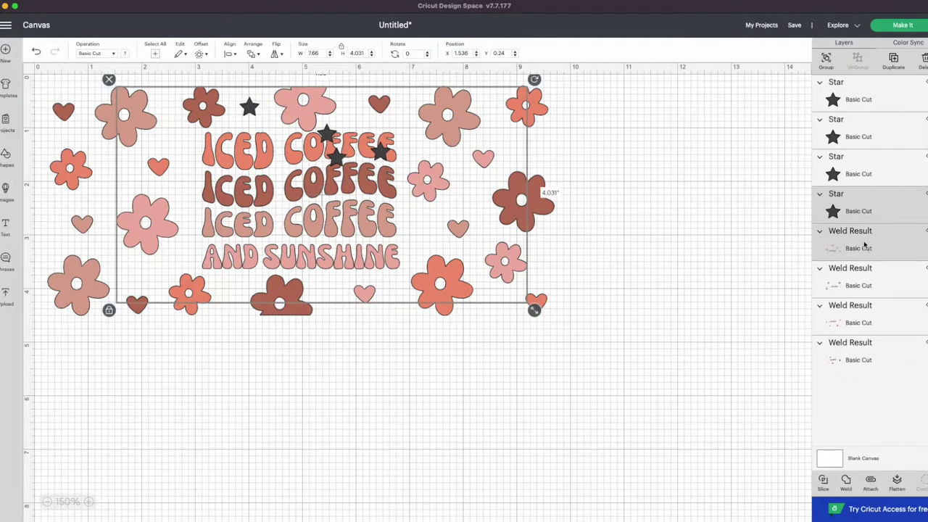
Step: Weld the top star into the pink layer and align another star exactly on it
click(845, 479)
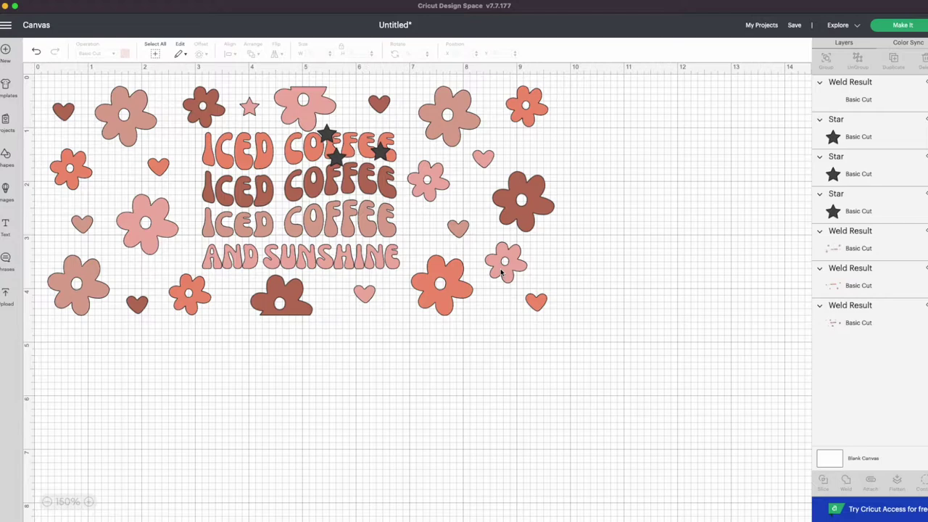
click(870, 213)
drag(870, 213, 850, 90)
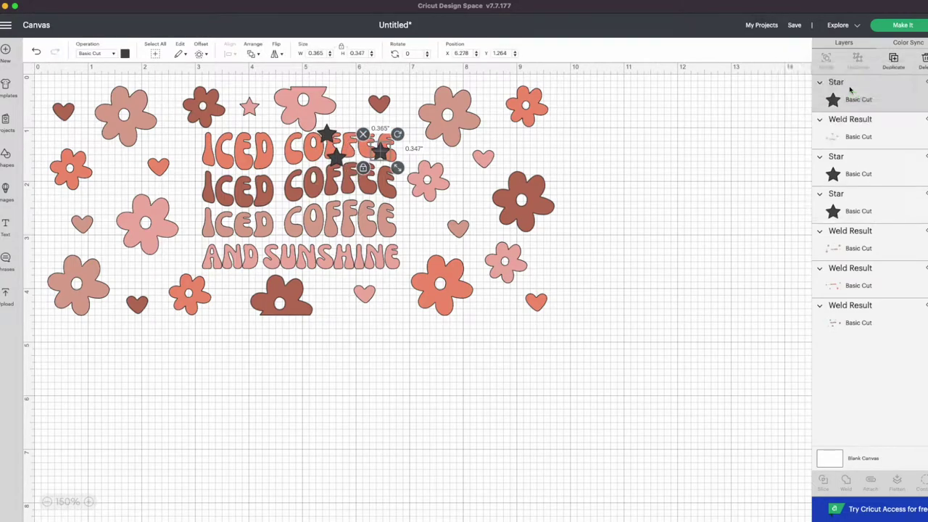
drag(381, 152, 250, 109)
scroll(250, 109, up, 2)
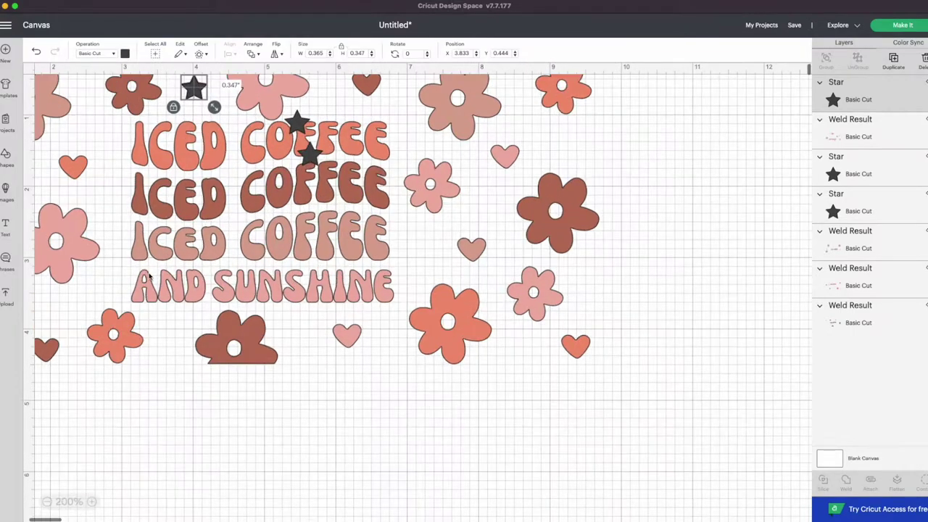
scroll(176, 167, up, 1)
drag(195, 125, 194, 126)
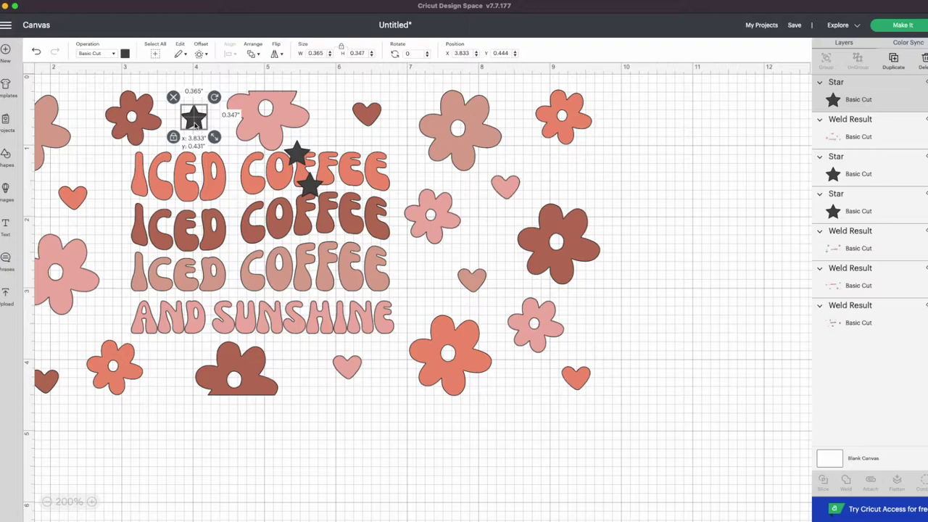
scroll(562, 167, right, 1)
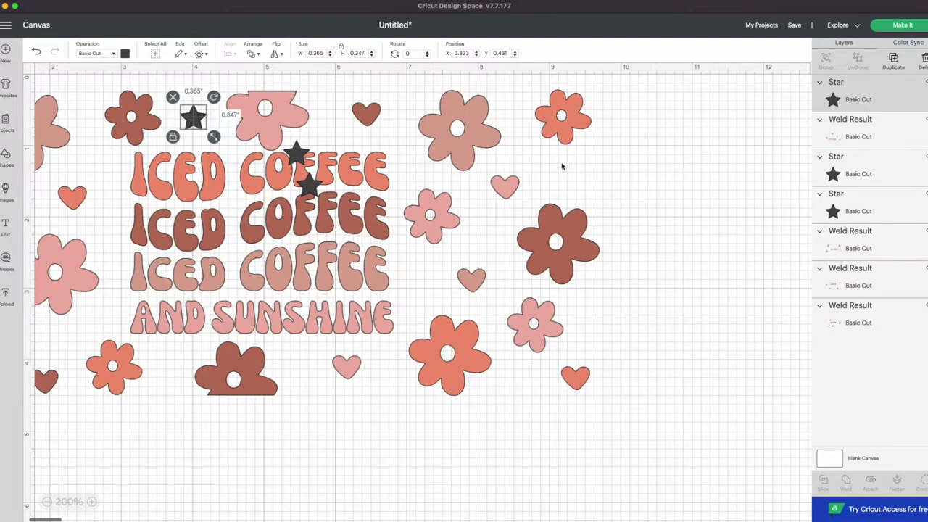
Step: Weld that star into the next colour layer and delete the leftover dark star
click(877, 250)
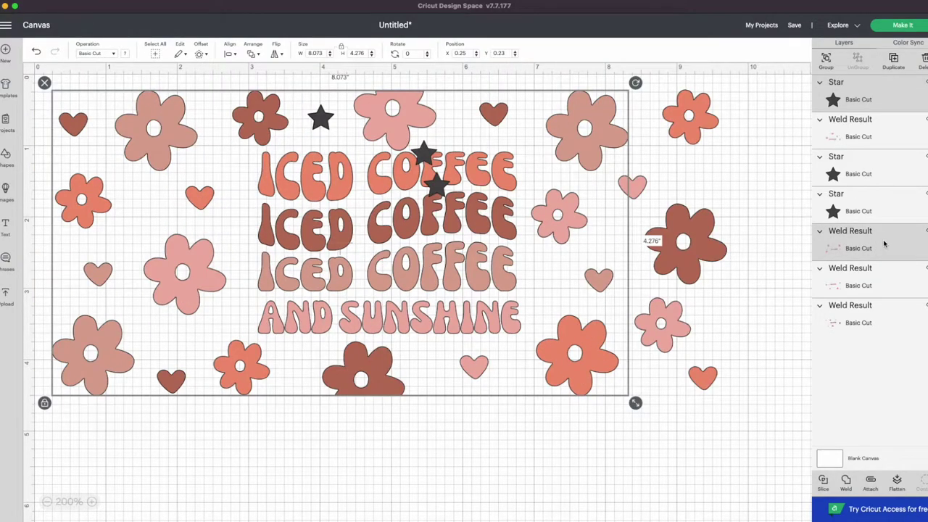
click(847, 482)
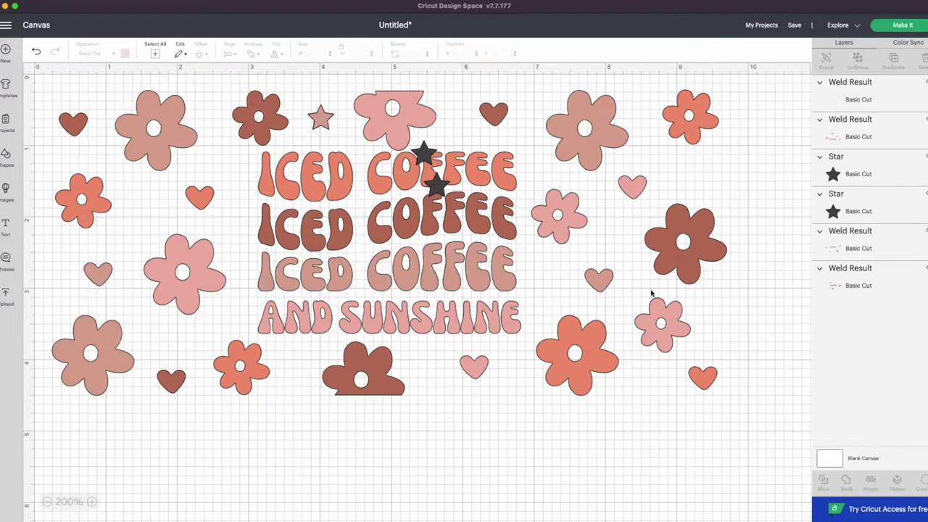
drag(435, 185, 328, 121)
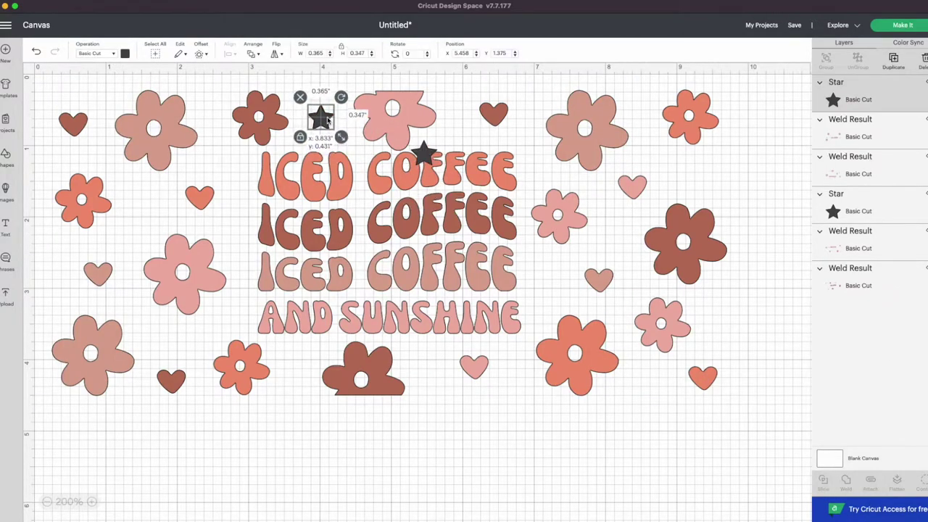
key(Delete)
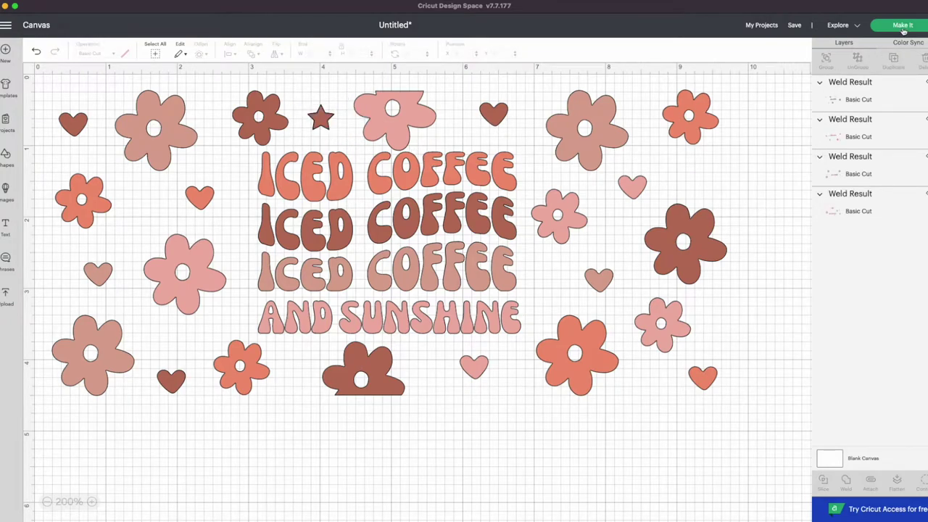